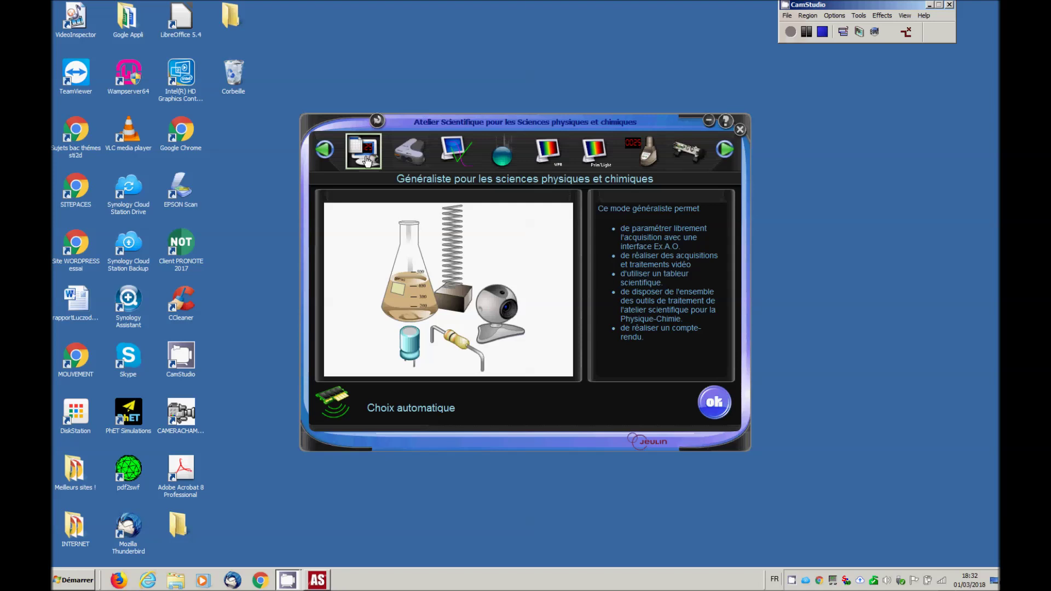
Step: Start the general physics and chemistry mode and continue without an acquisition interface
left_click(366, 160)
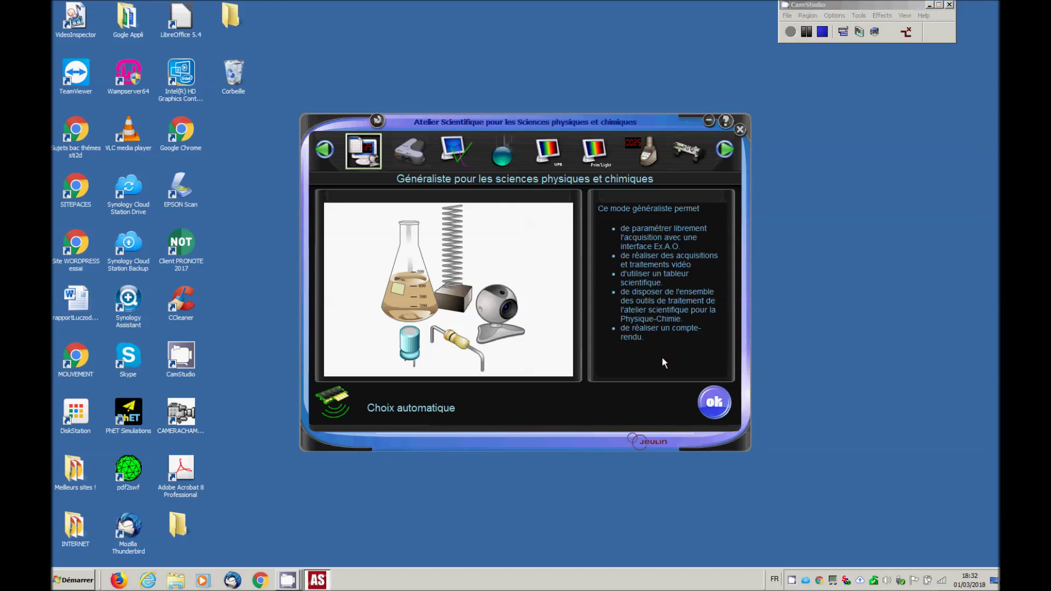
left_click(715, 403)
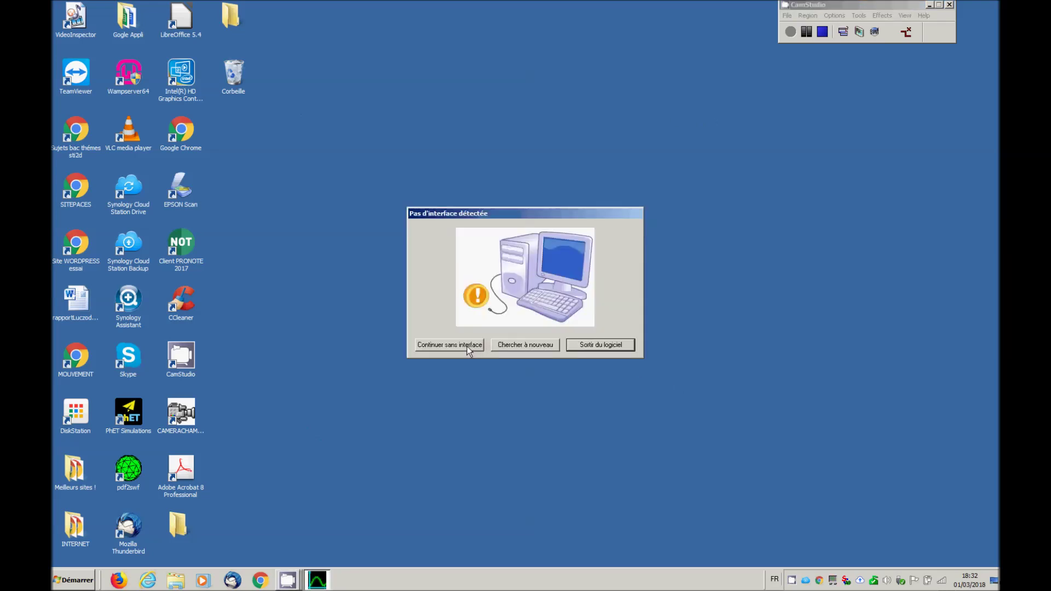
left_click(467, 345)
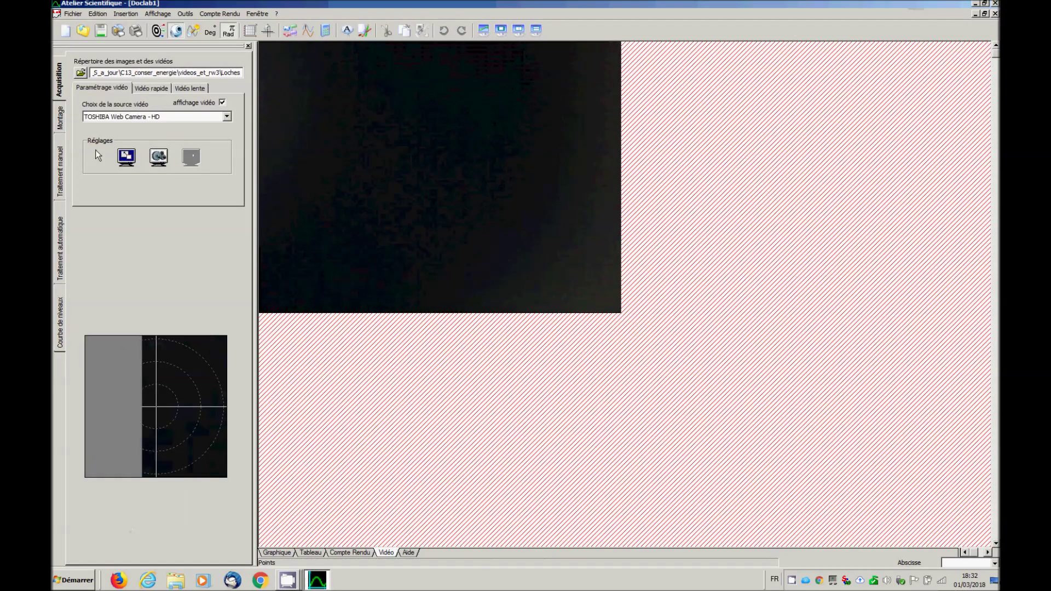
Step: Load the video chute_balle_tennis.avi for manual processing and display it at 2,0 magnification
left_click(61, 157)
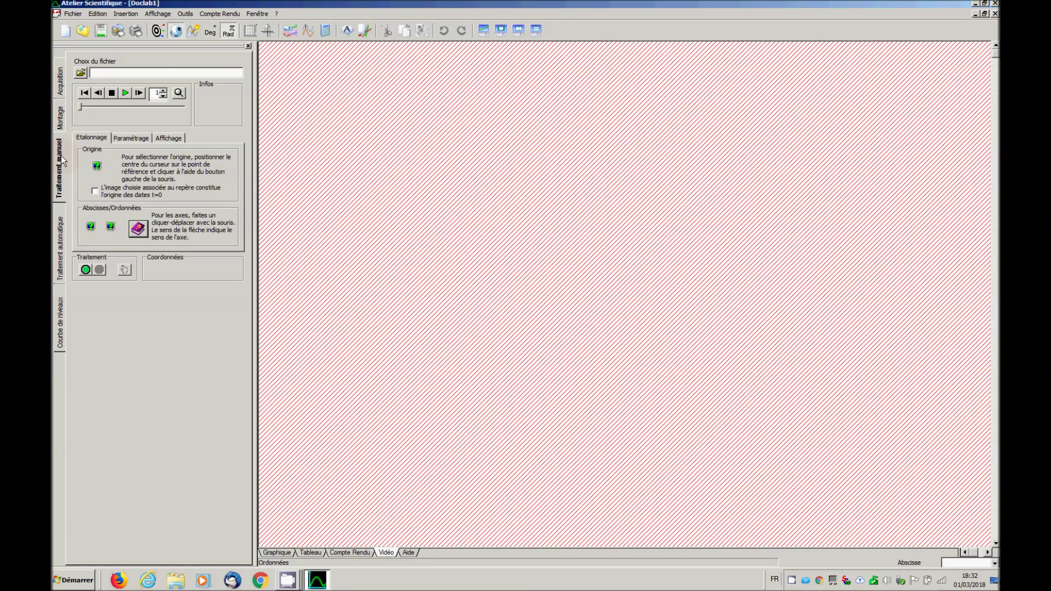
left_click(81, 73)
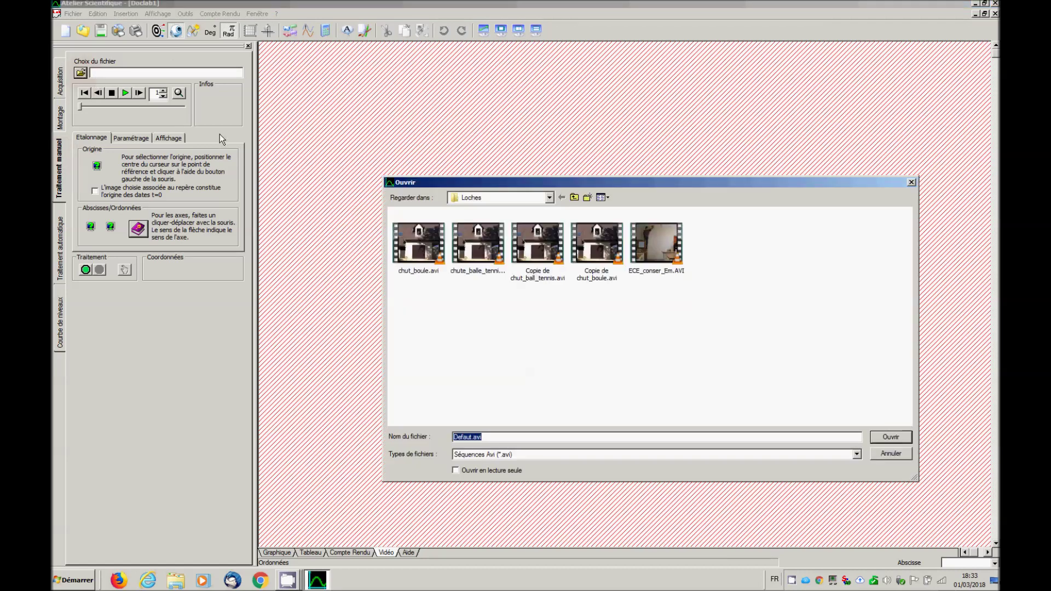
left_click(470, 243)
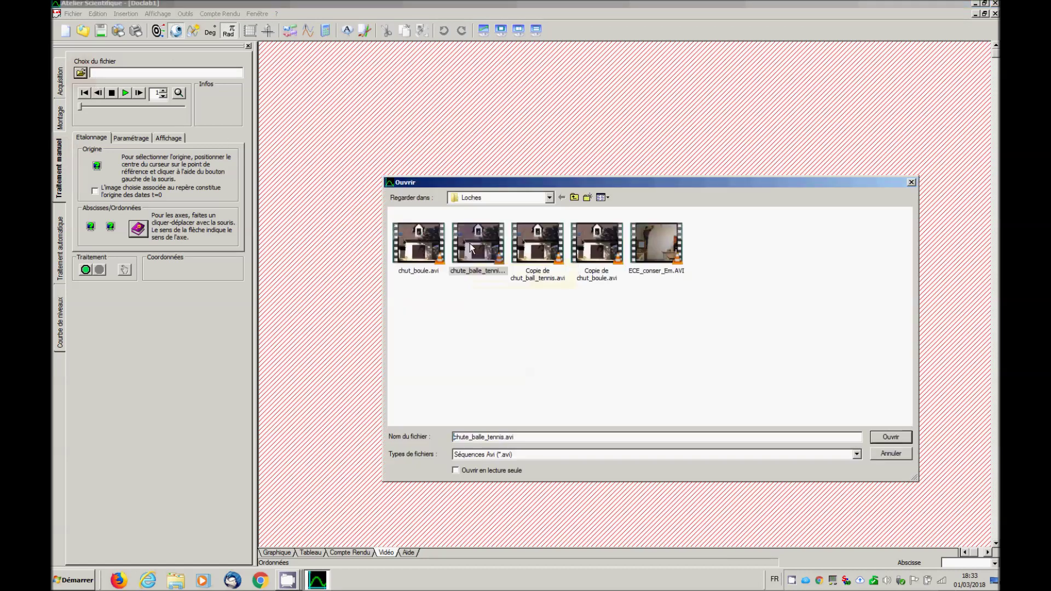
left_click(888, 437)
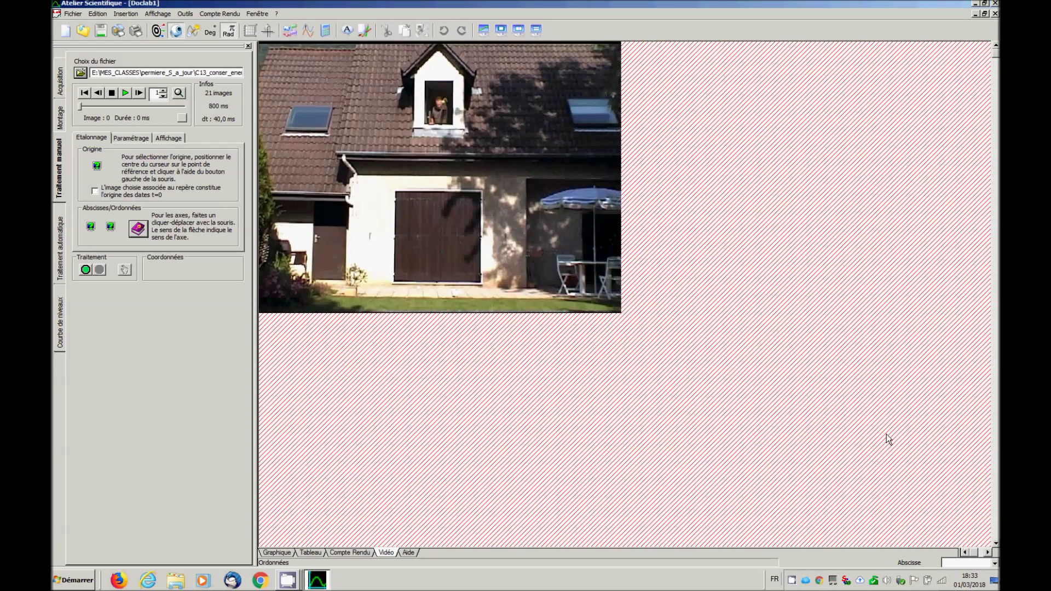
left_click(180, 94)
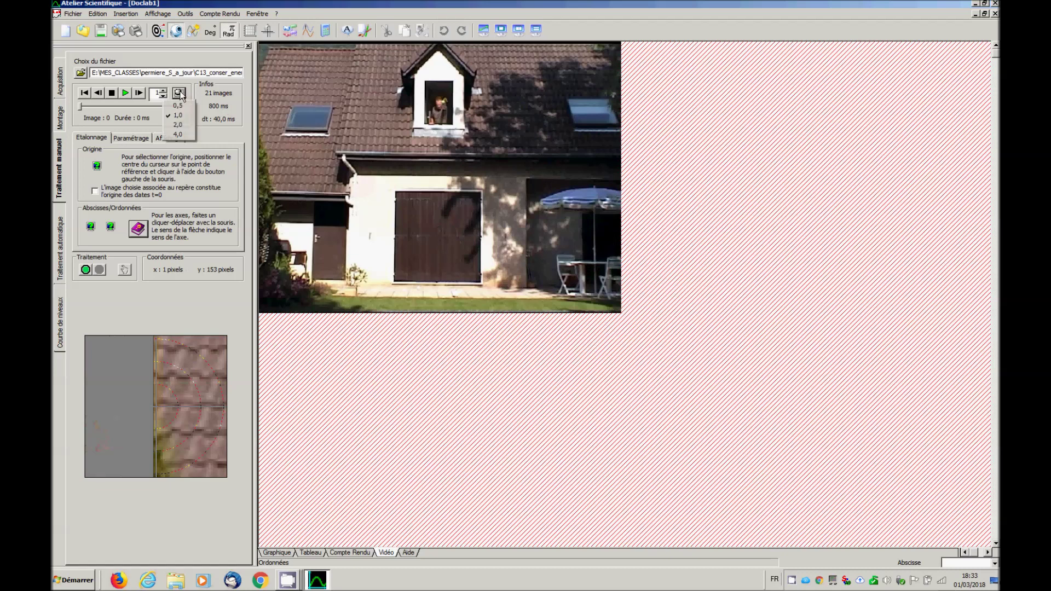
left_click(175, 126)
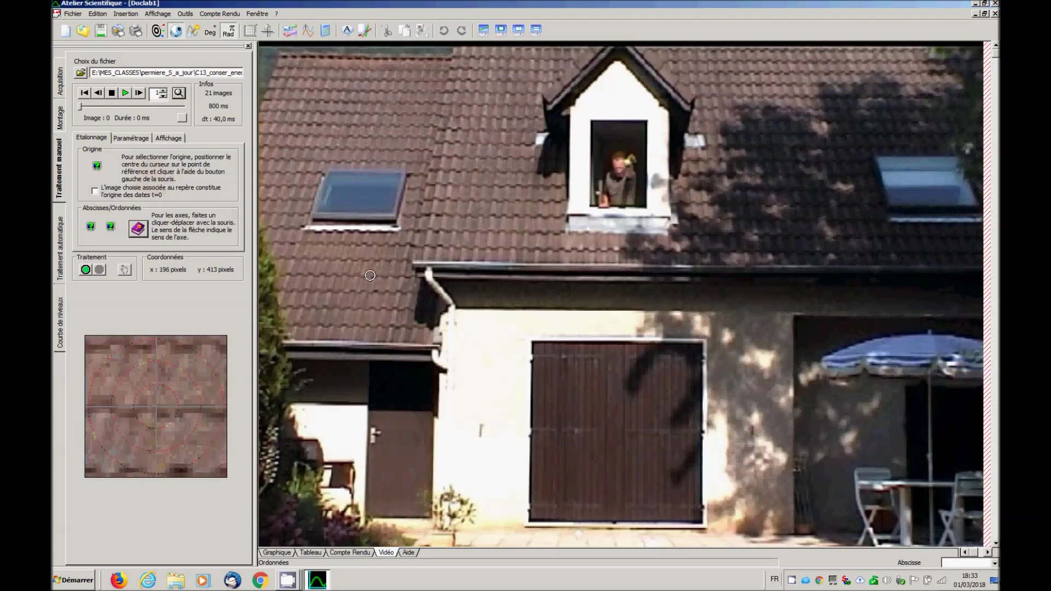
Step: Place the origin at the foot of the garage door below the ball and calibrate the vertical axis using the door's height as 2,2 m
left_click(635, 529)
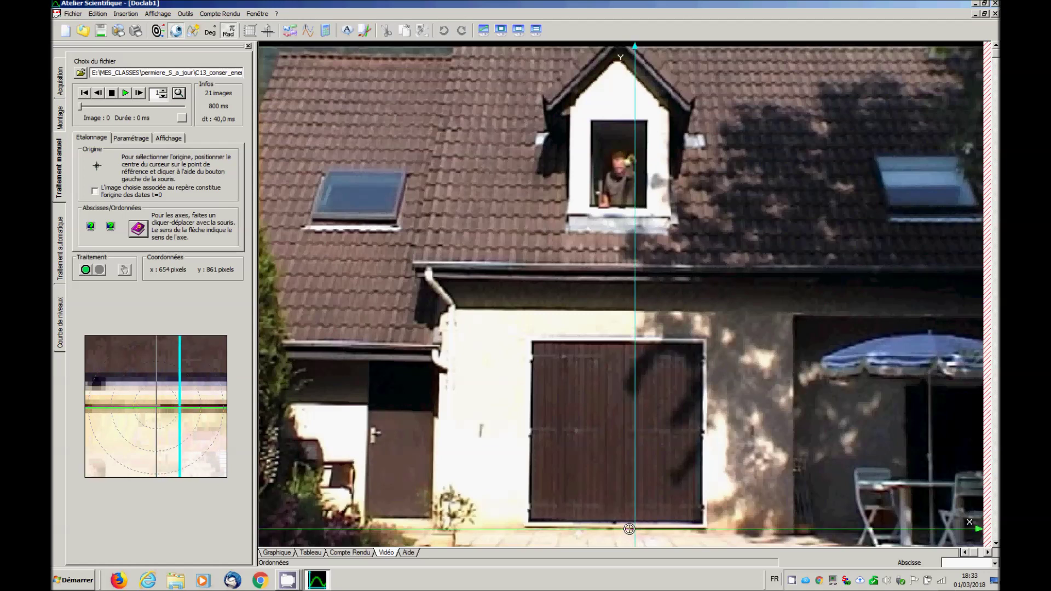
left_click(628, 529)
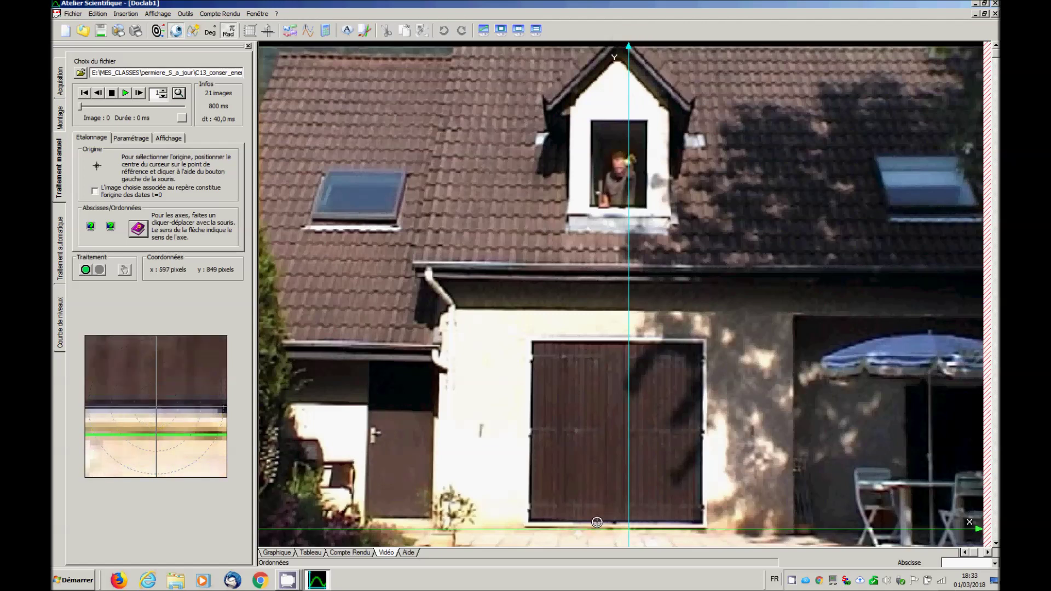
left_click_drag(597, 522, 597, 345)
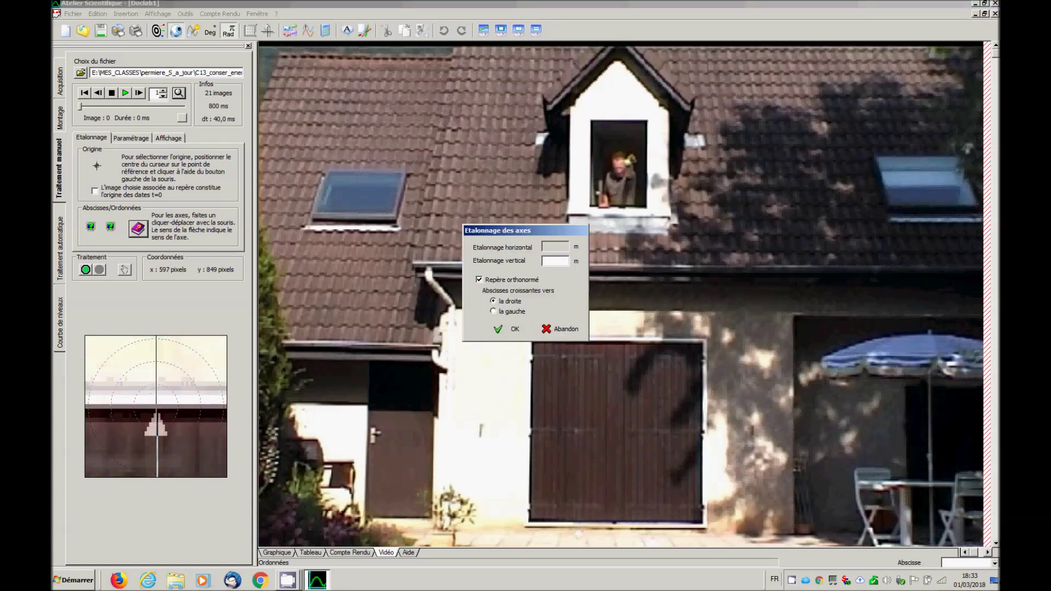
type("2,2")
left_click(515, 329)
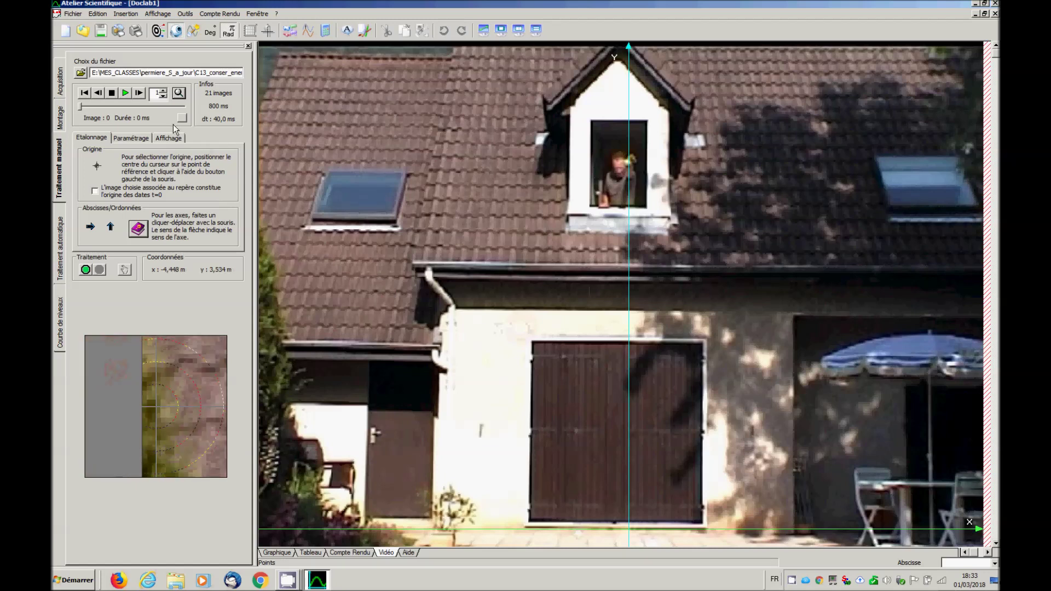
Step: Advance the video to image 1 and make it the time origin t=0
left_click(140, 93)
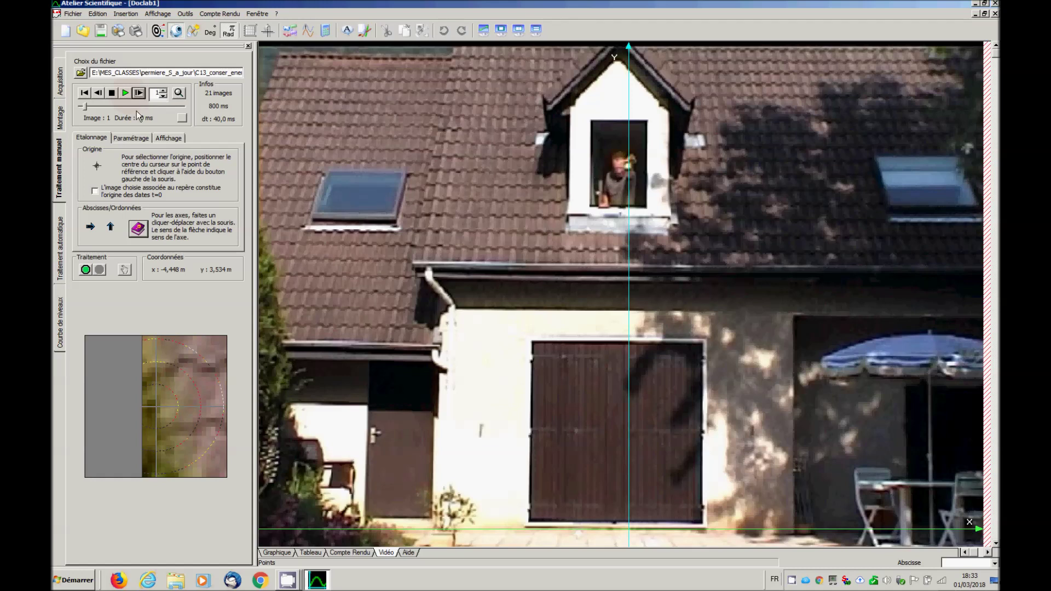
left_click(95, 192)
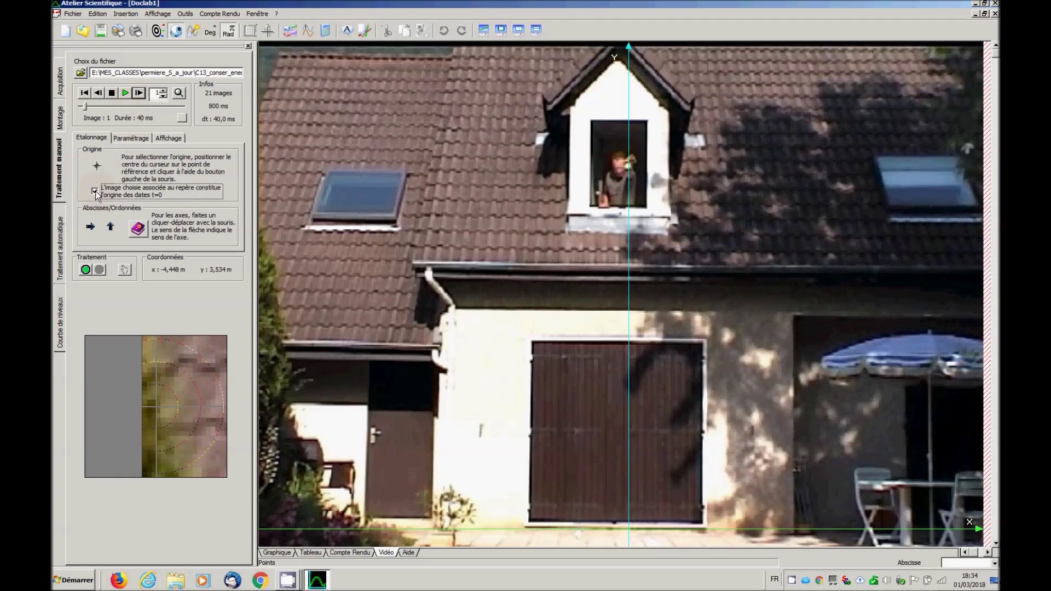
Step: Mark the falling tennis ball's position frame by frame from image 1 to image 19, and end the manual tracking
left_click(86, 270)
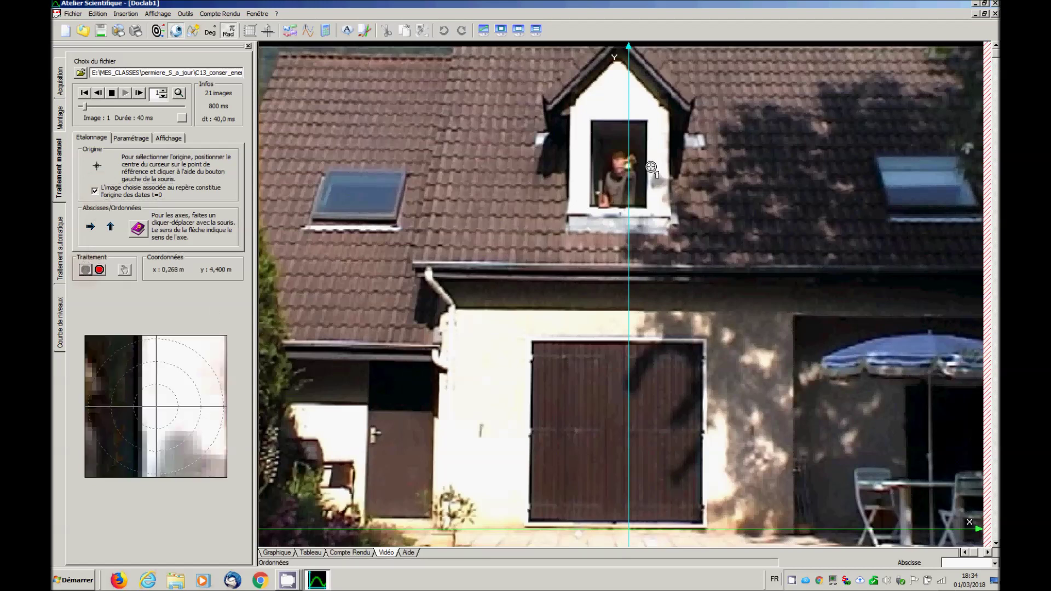
left_click(628, 166)
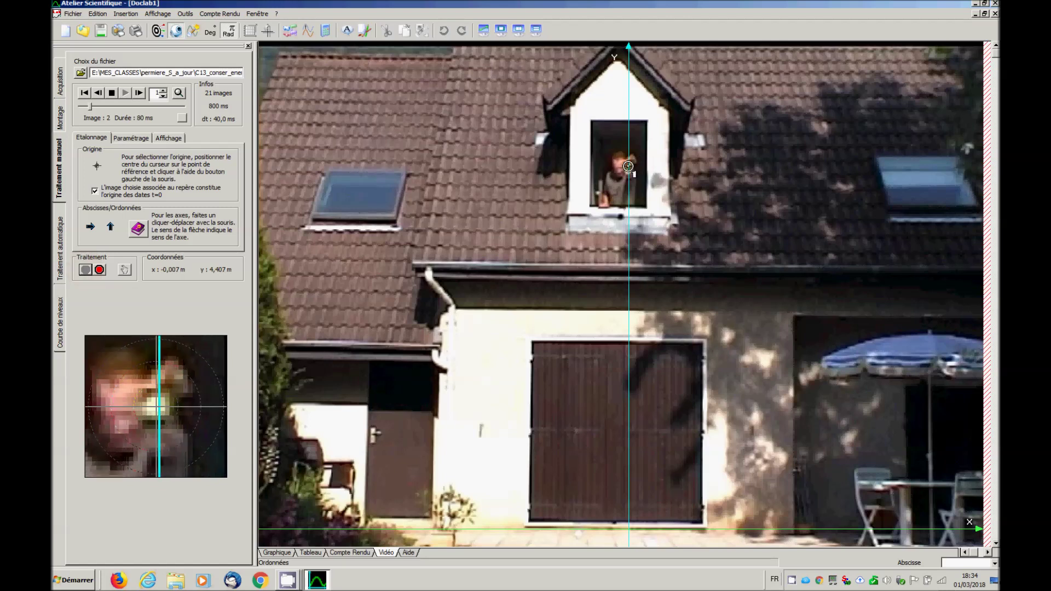
left_click(629, 174)
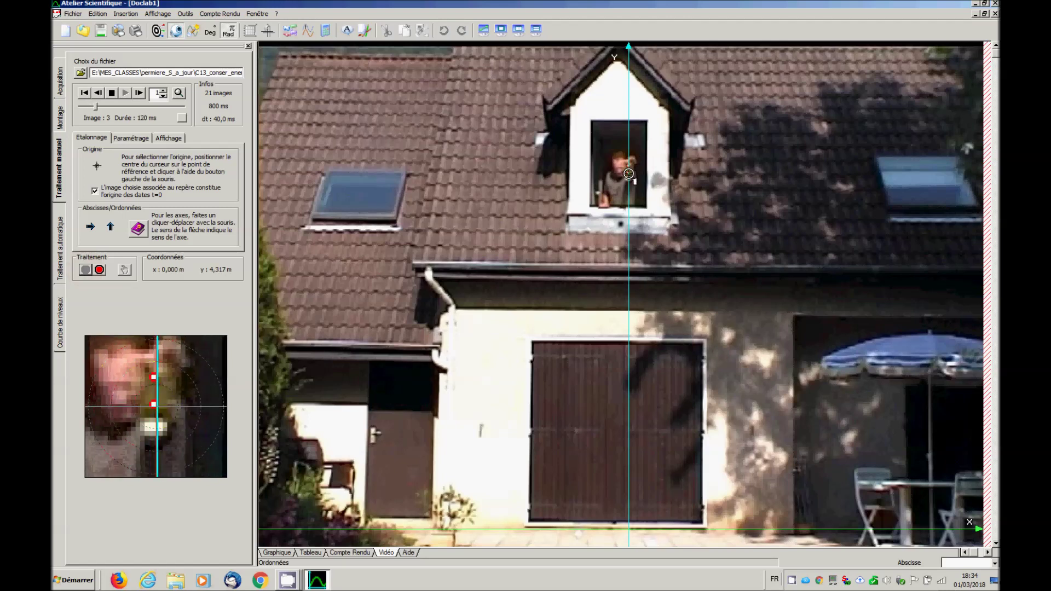
left_click(629, 177)
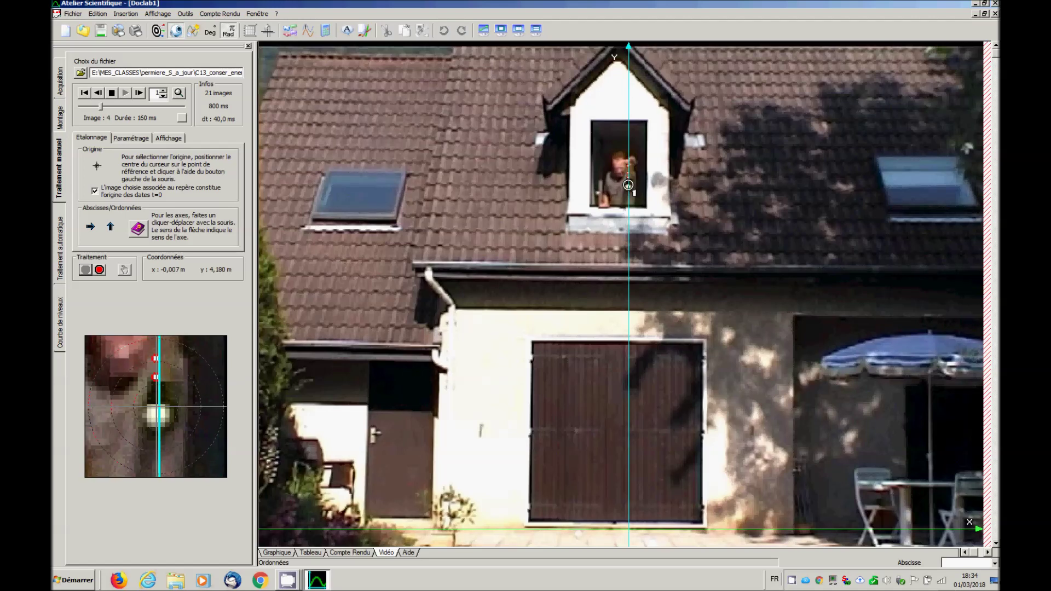
left_click(628, 188)
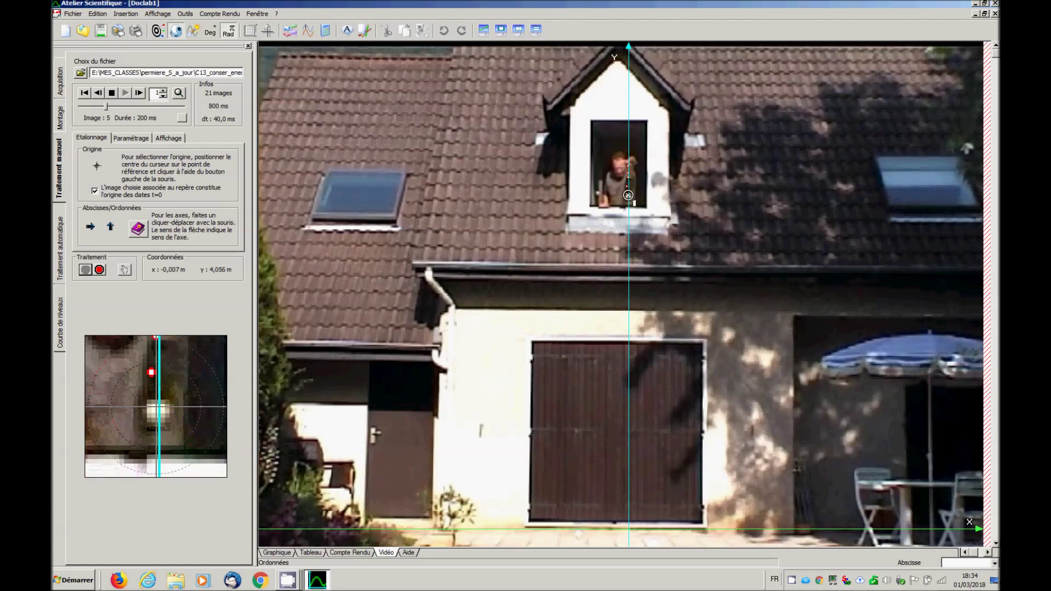
left_click(629, 206)
left_click(629, 213)
left_click(629, 217)
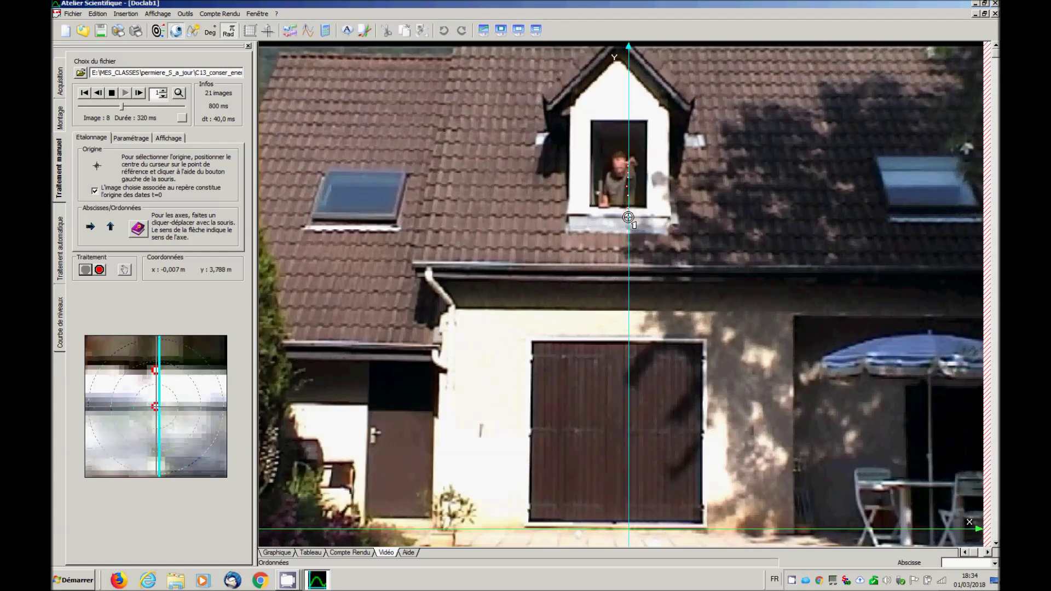
left_click(628, 224)
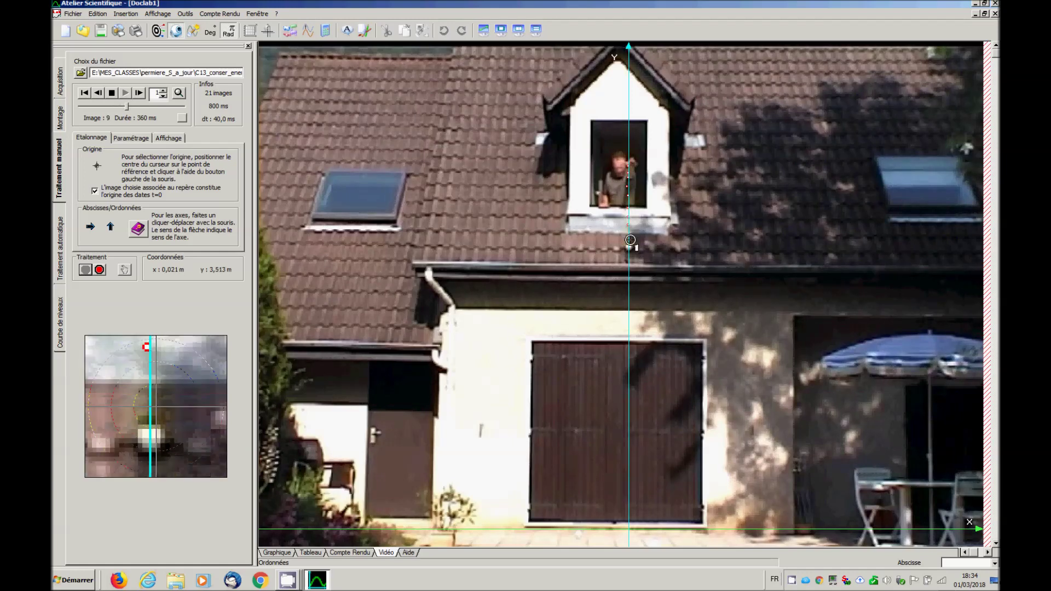
left_click(629, 249)
left_click(629, 262)
left_click(628, 283)
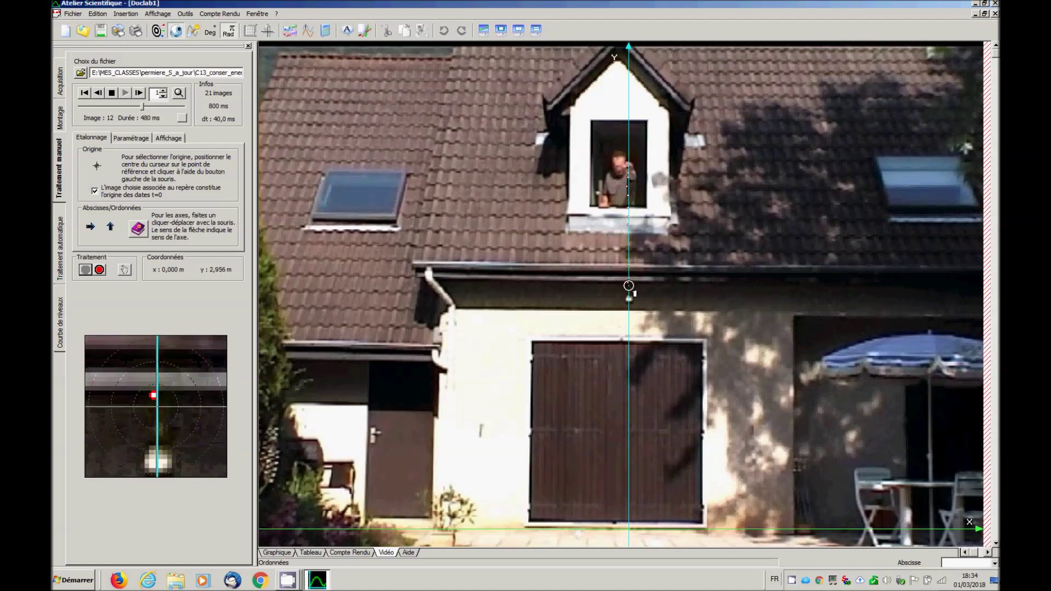
left_click(629, 298)
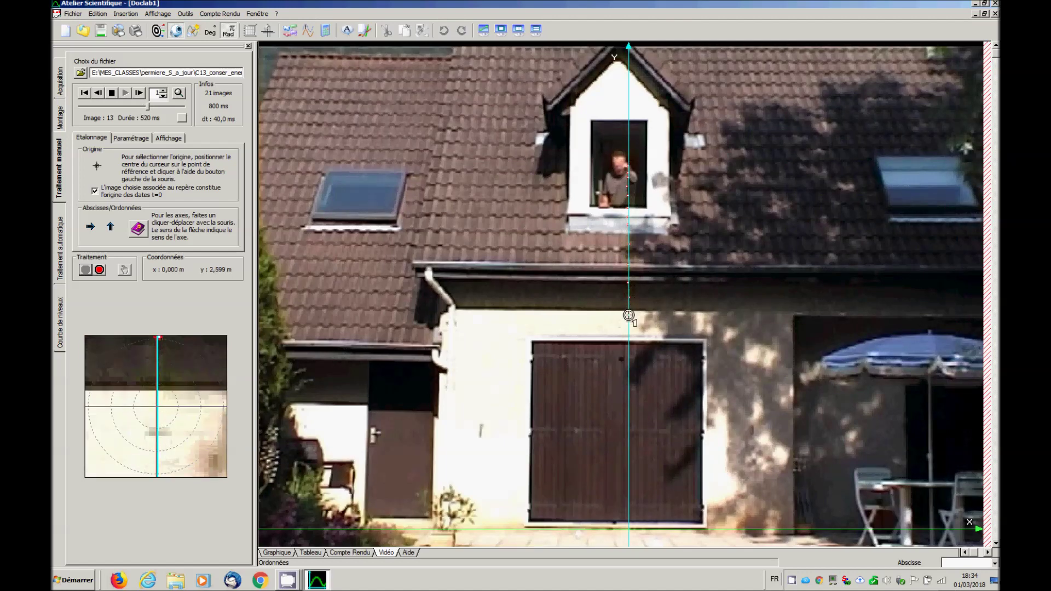
left_click(628, 321)
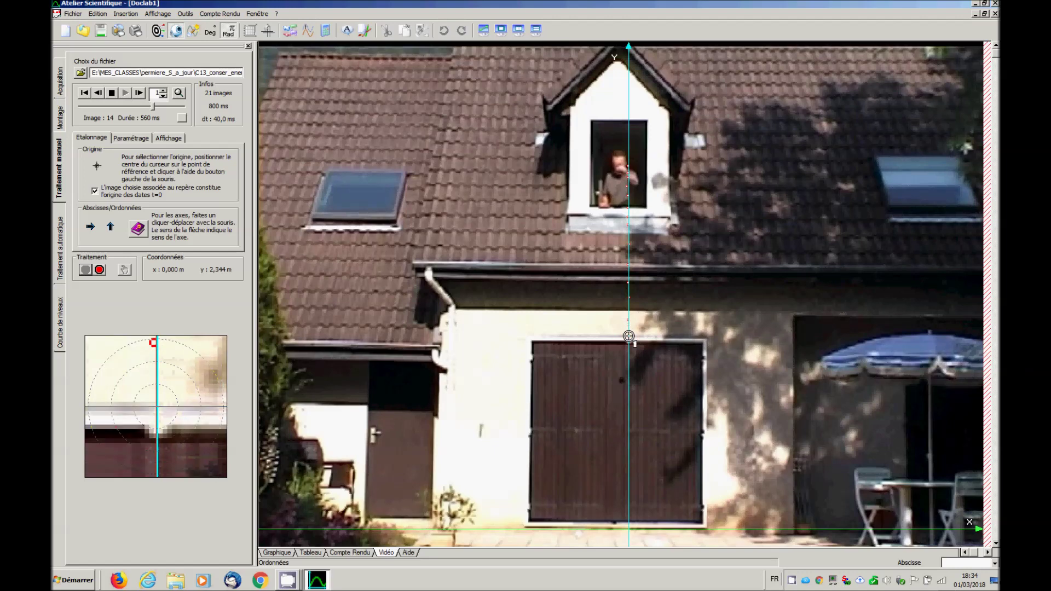
left_click(628, 340)
left_click(629, 360)
left_click(630, 387)
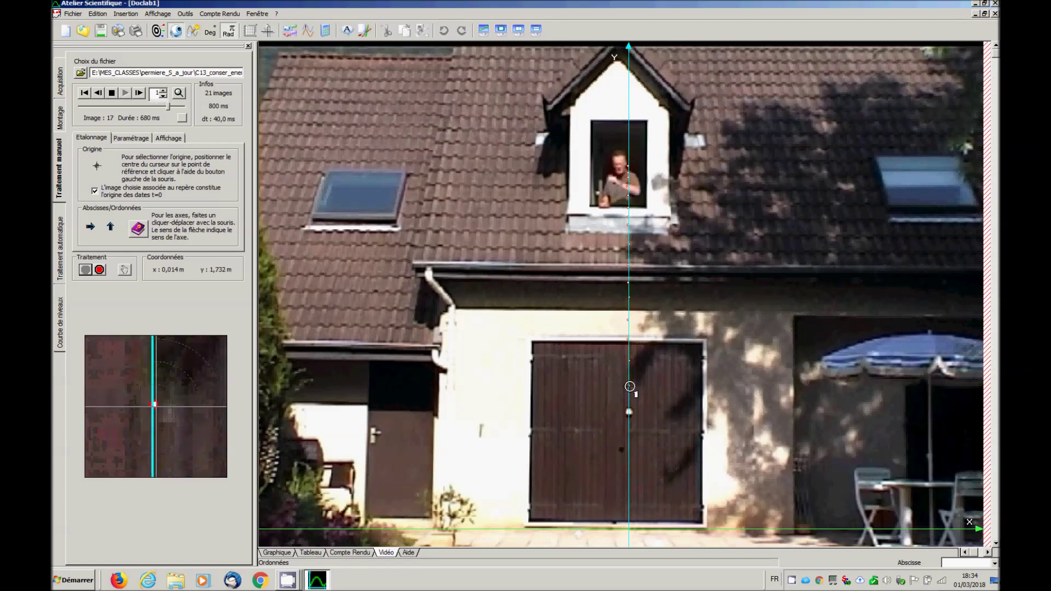
left_click(630, 413)
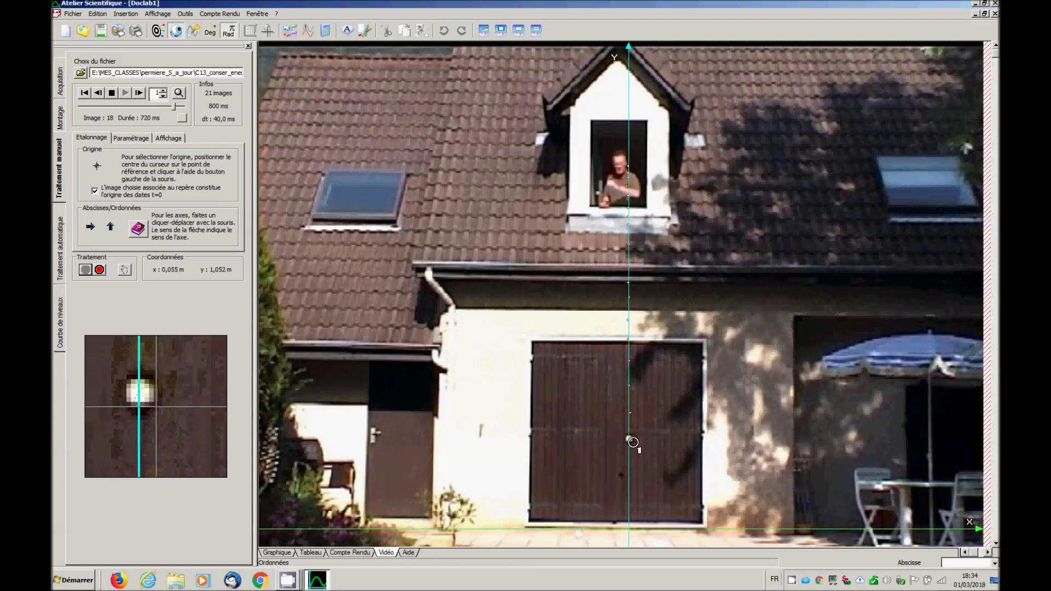
left_click(631, 439)
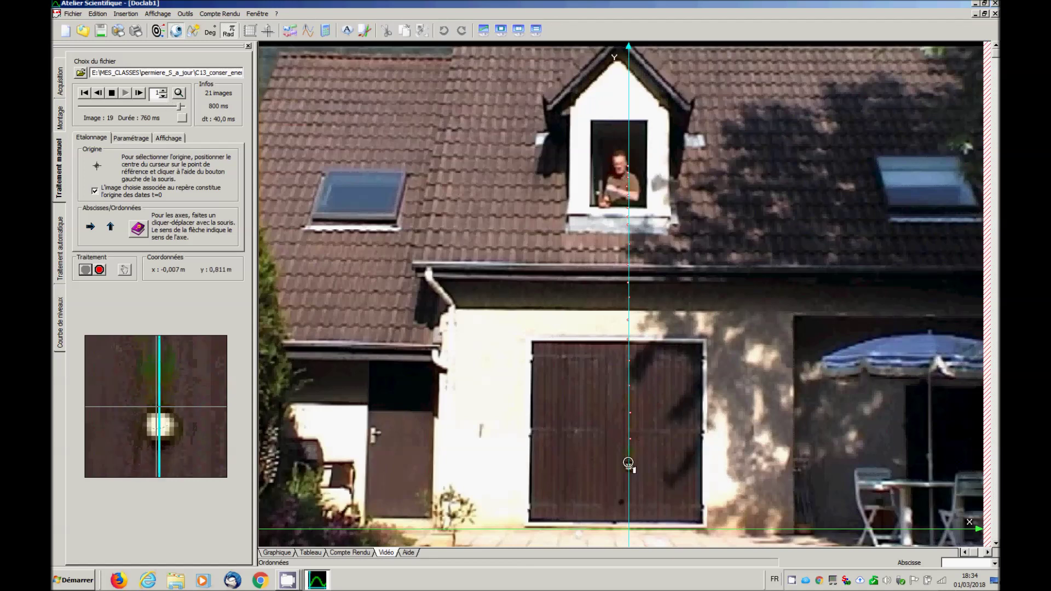
left_click(628, 467)
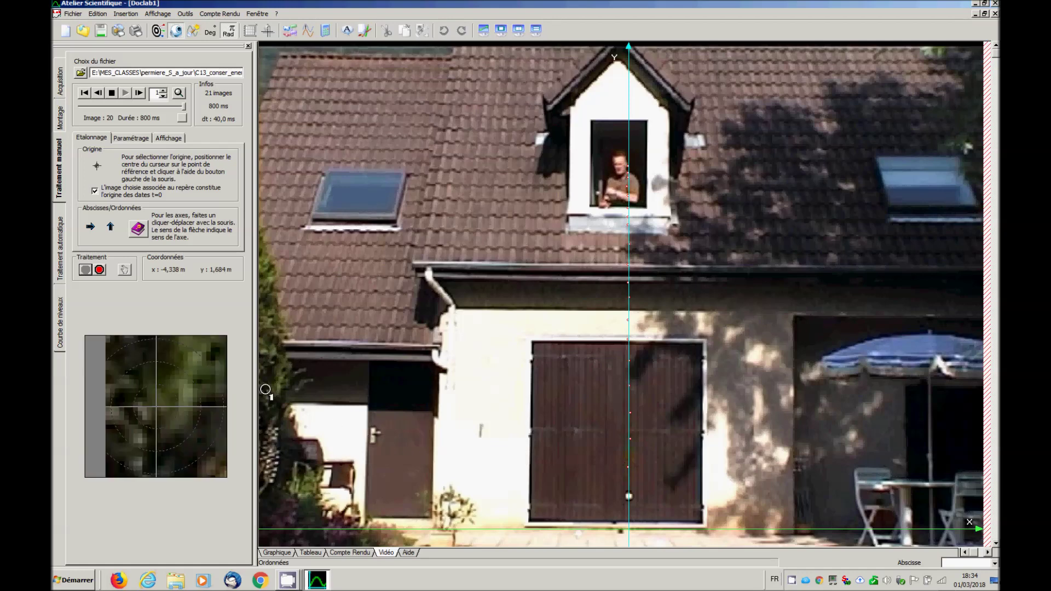
left_click(99, 271)
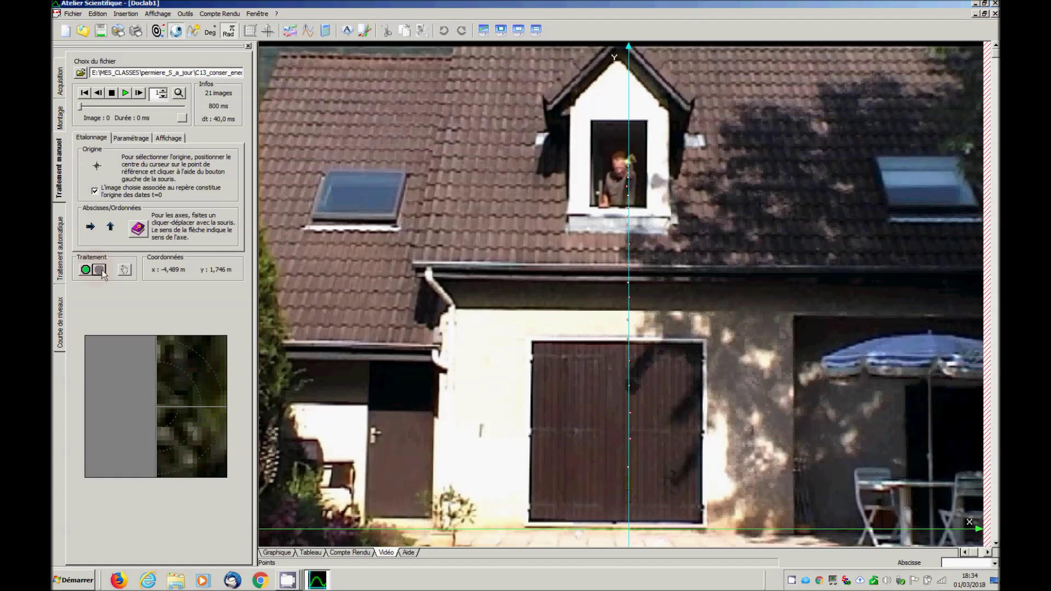
Step: Display the table of tracked coordinates and open the data processing tools for calculations
left_click(310, 553)
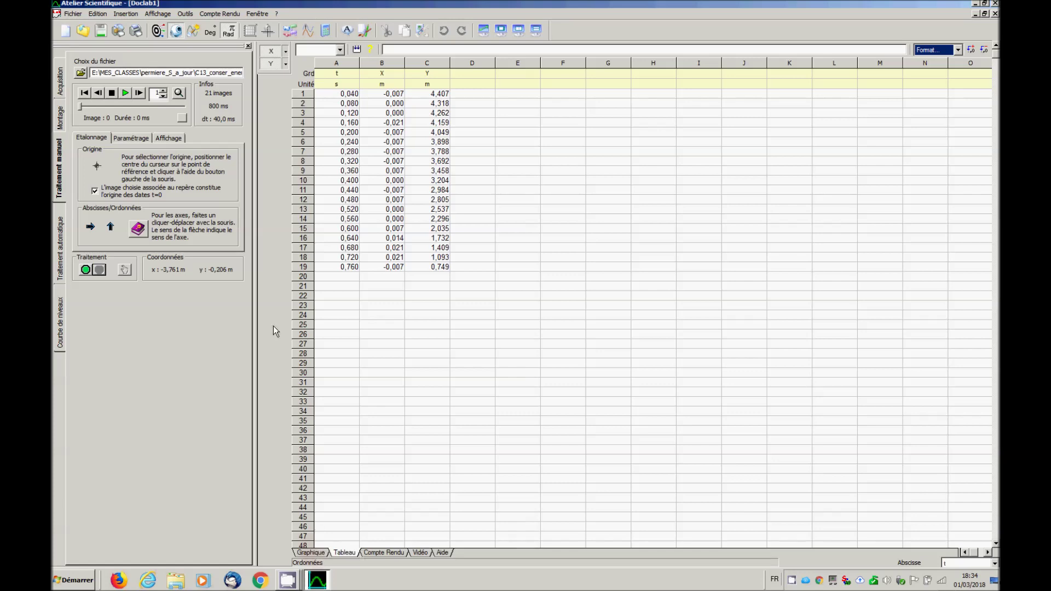
left_click(160, 15)
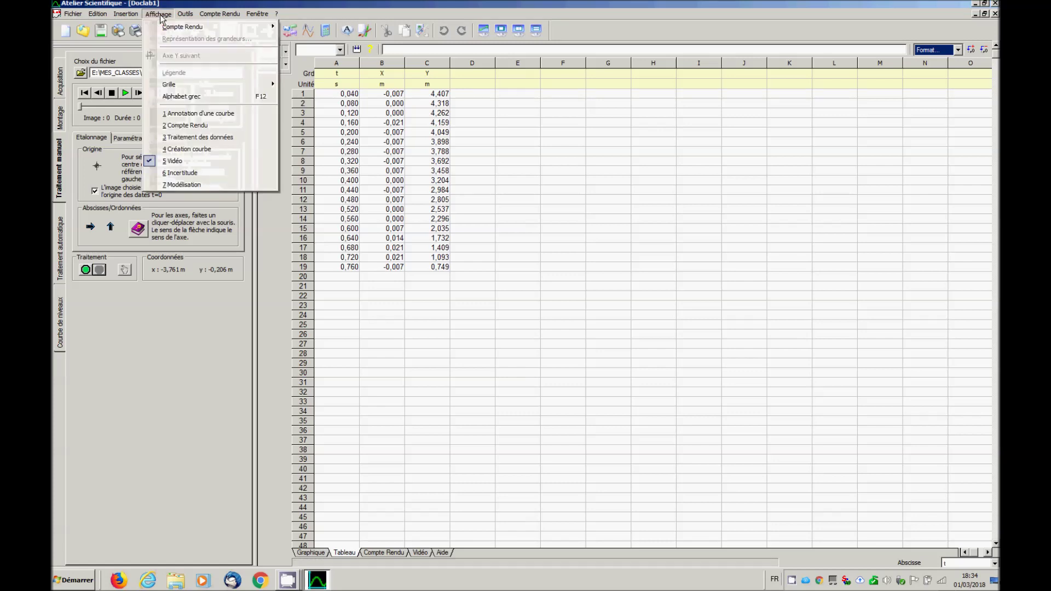
left_click(178, 137)
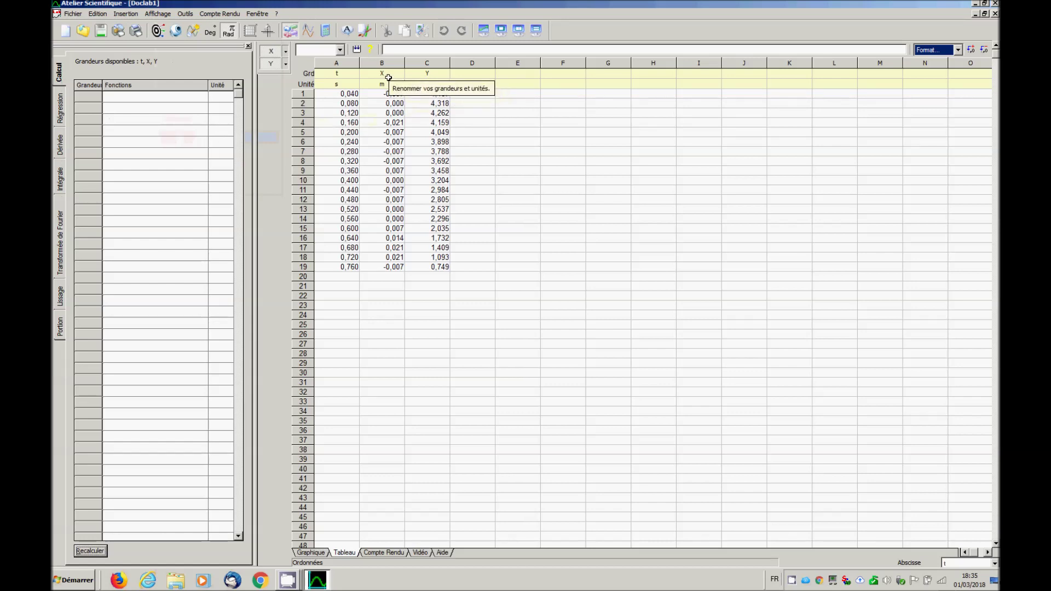
Step: Delete the quantity X from the data table and confirm its removal
left_click(286, 50)
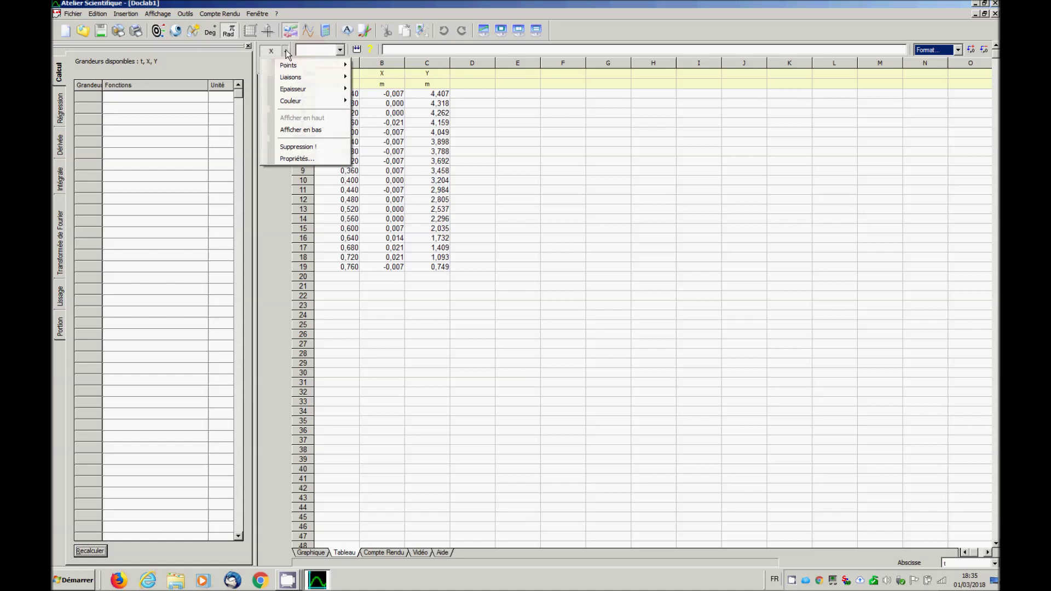
left_click(310, 145)
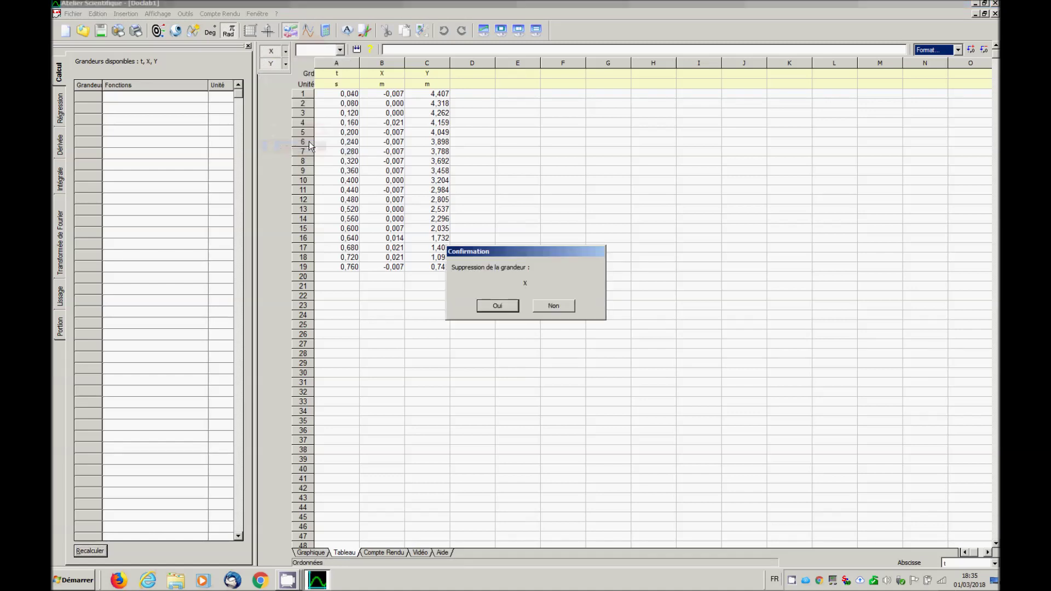
left_click(497, 306)
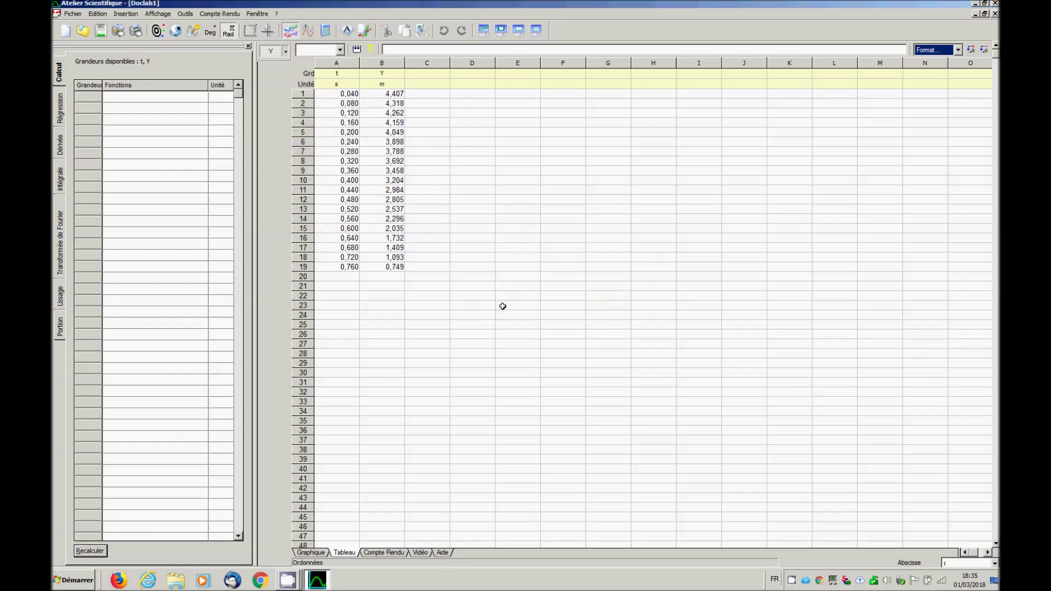
Step: Compute the derivative of Y(t) over the full time interval as a new quantity named Vy in m*s^-1
left_click(59, 143)
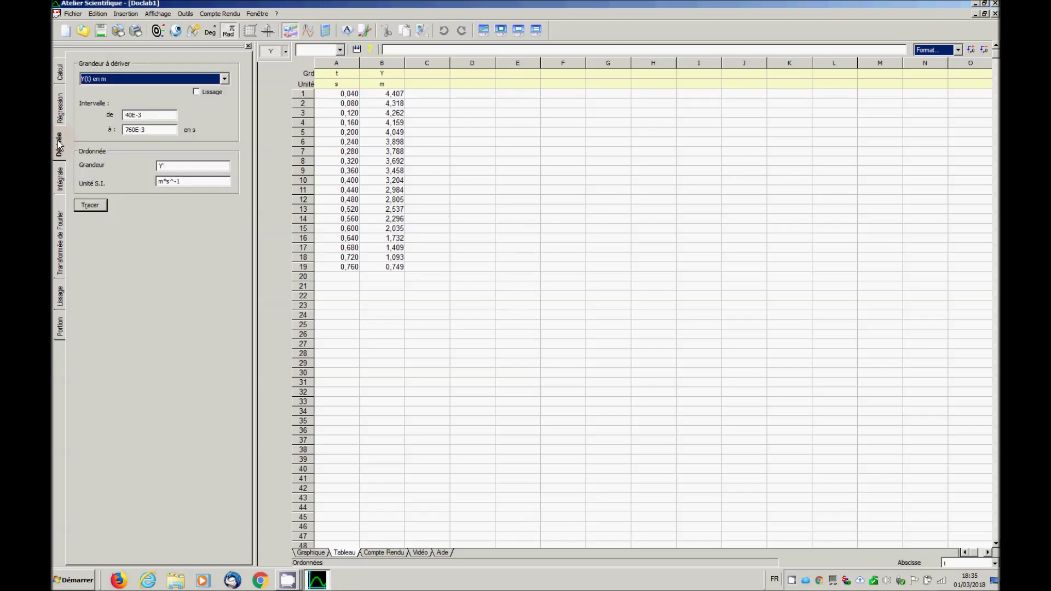
left_click(164, 165)
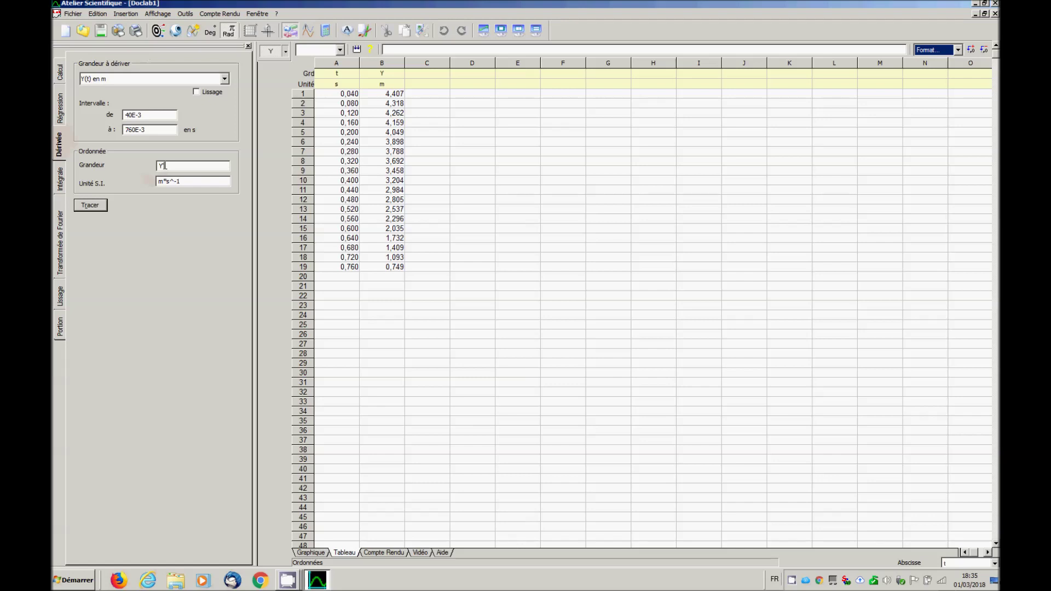
key("BackSpace")
type("Vy")
left_click(90, 206)
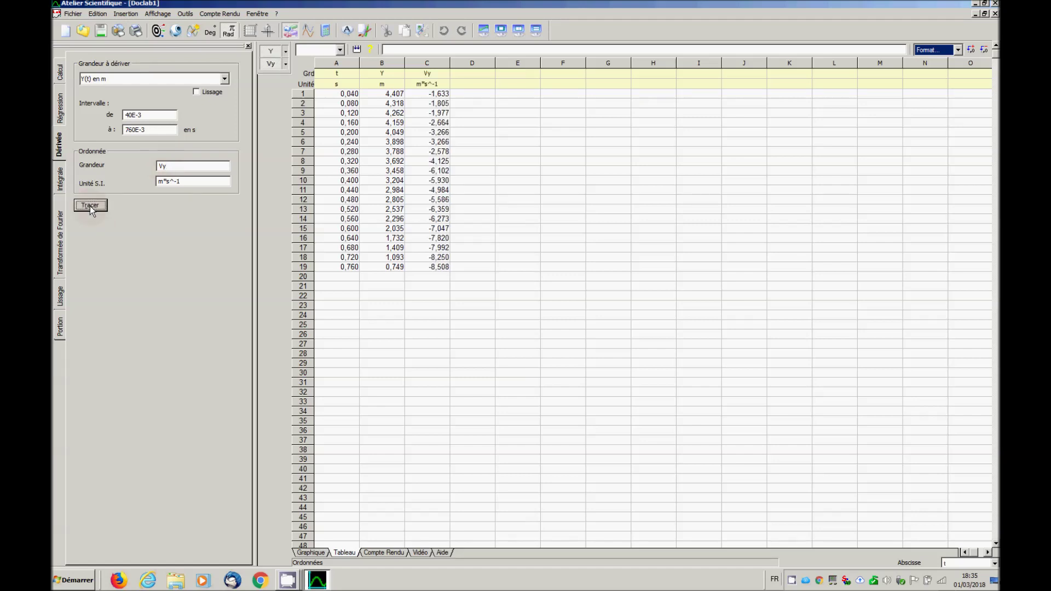
Step: Add the calculated quantity Ec = 0,5×0,106×Vy×Vy with the unit J
left_click(60, 77)
left_click(86, 109)
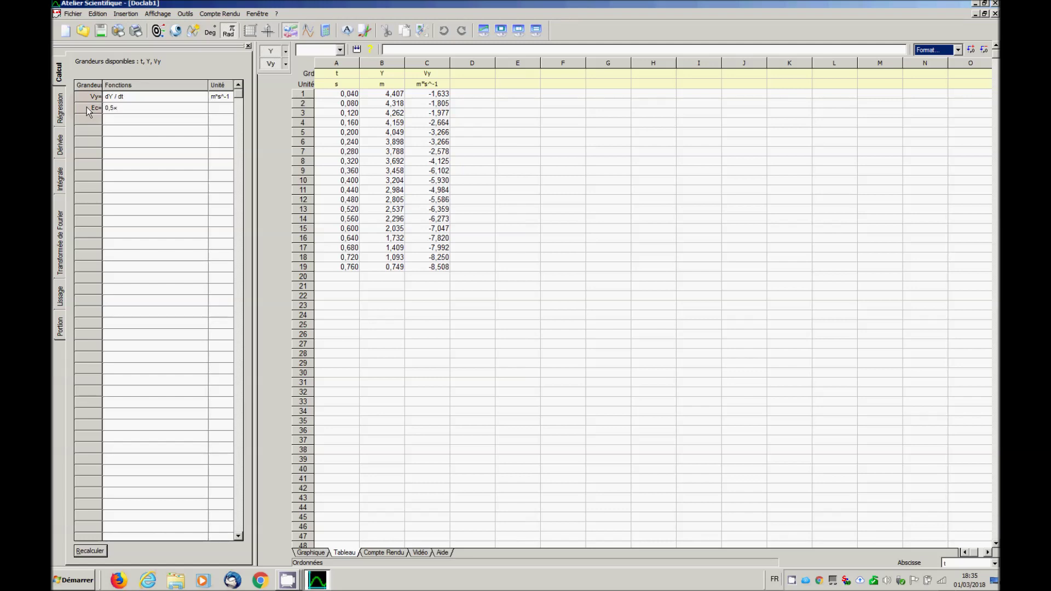
type("106")
type("*Vy")
type("*Vy")
type("J")
key("Return")
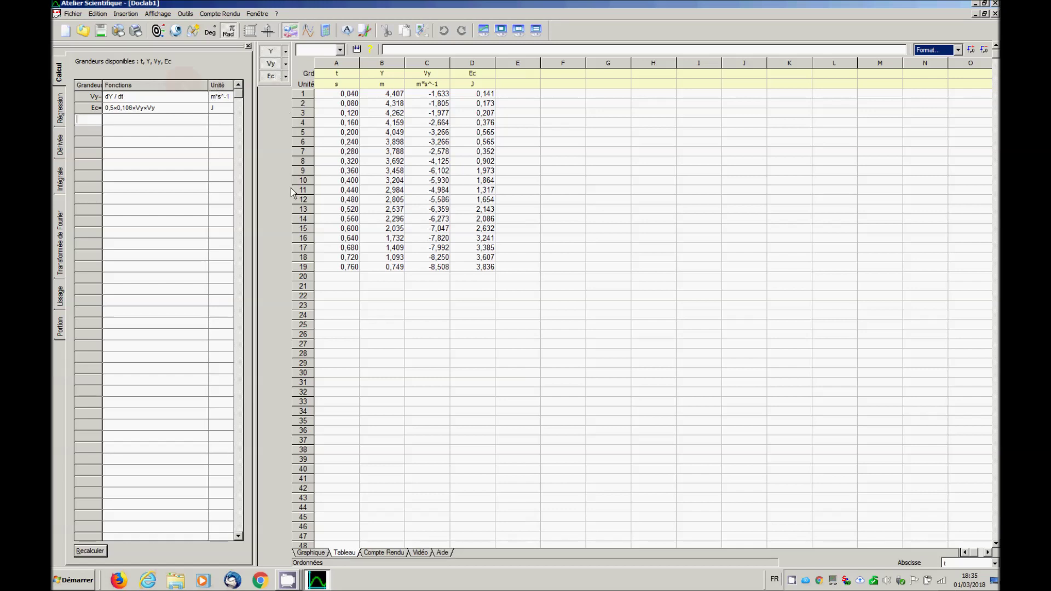
Step: Display the graph of Ec against time, with the Y curve hidden
left_click(311, 553)
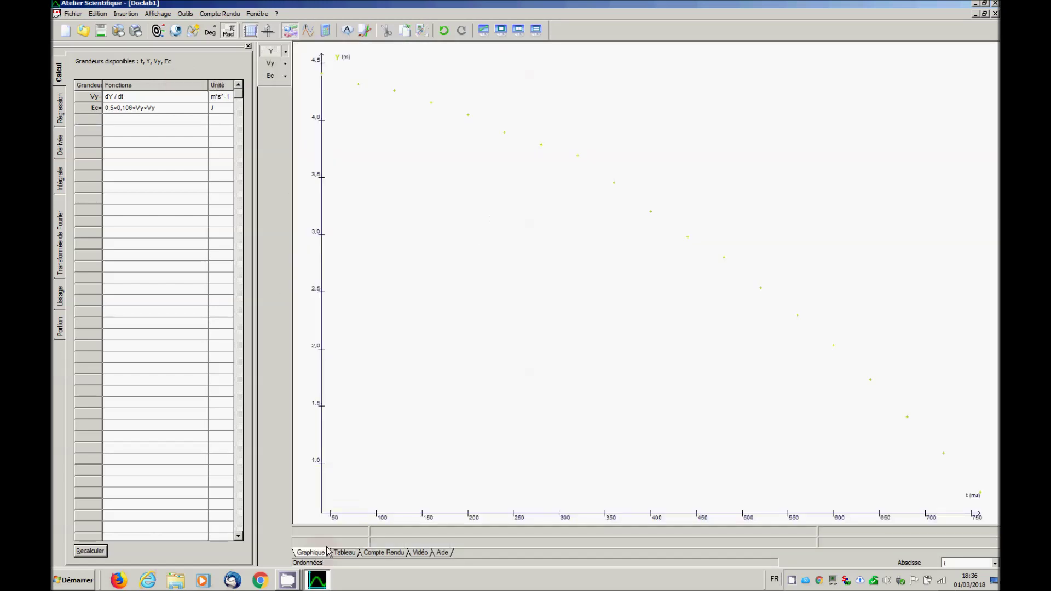
left_click(276, 76)
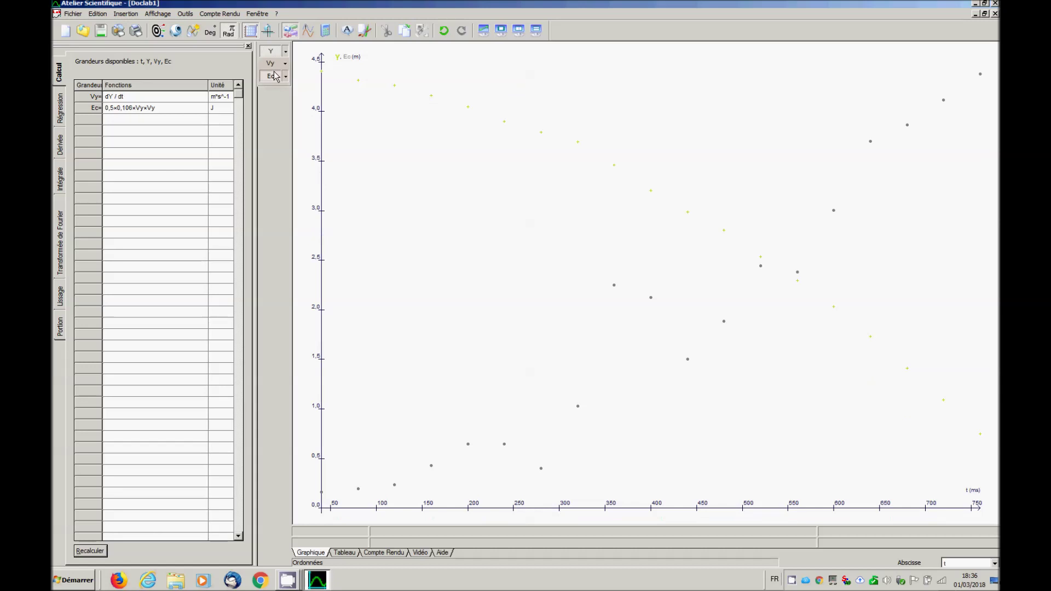
left_click(275, 55)
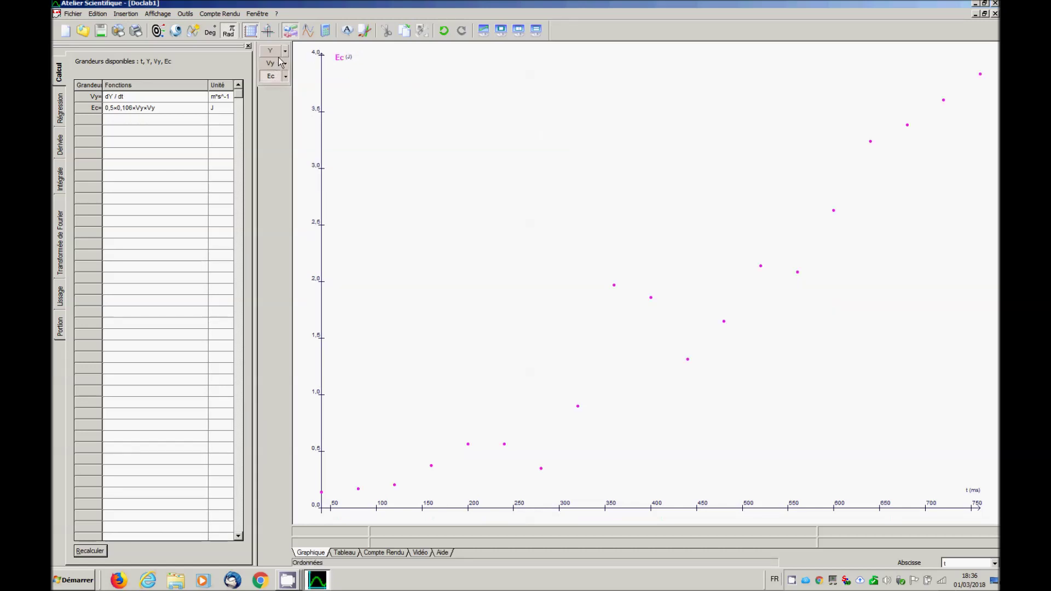
Step: Format the Ec curve with the colour Rouge and the thickness Epais
left_click(286, 78)
mouse_move(291, 91)
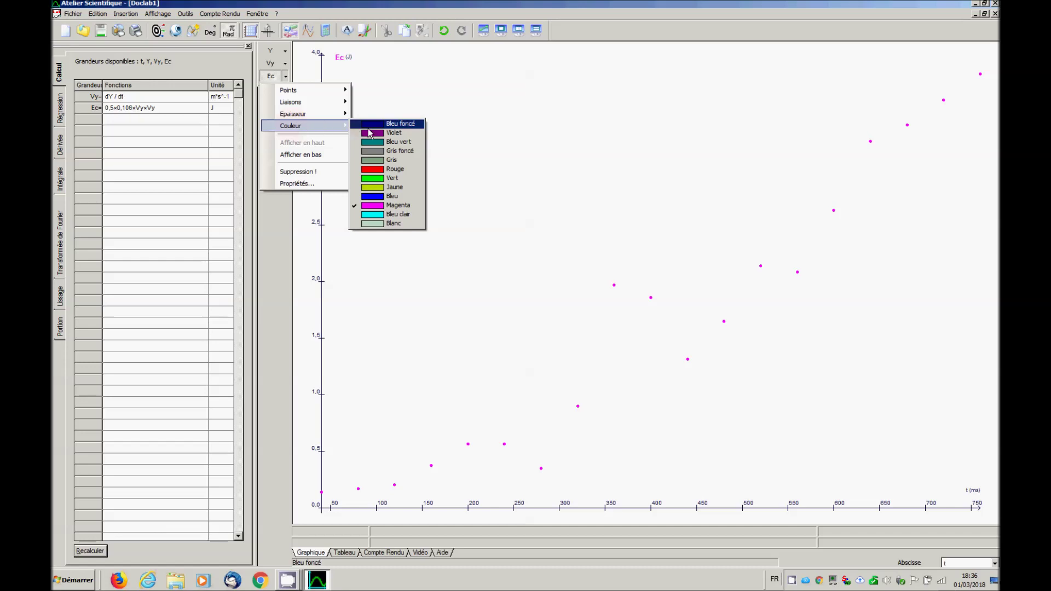
left_click(376, 170)
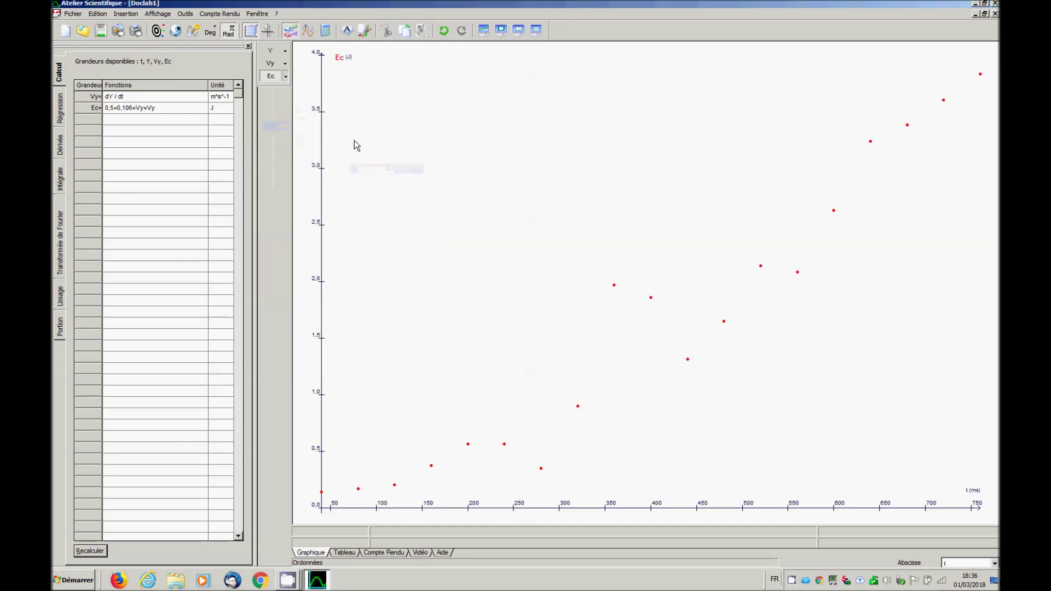
left_click(285, 76)
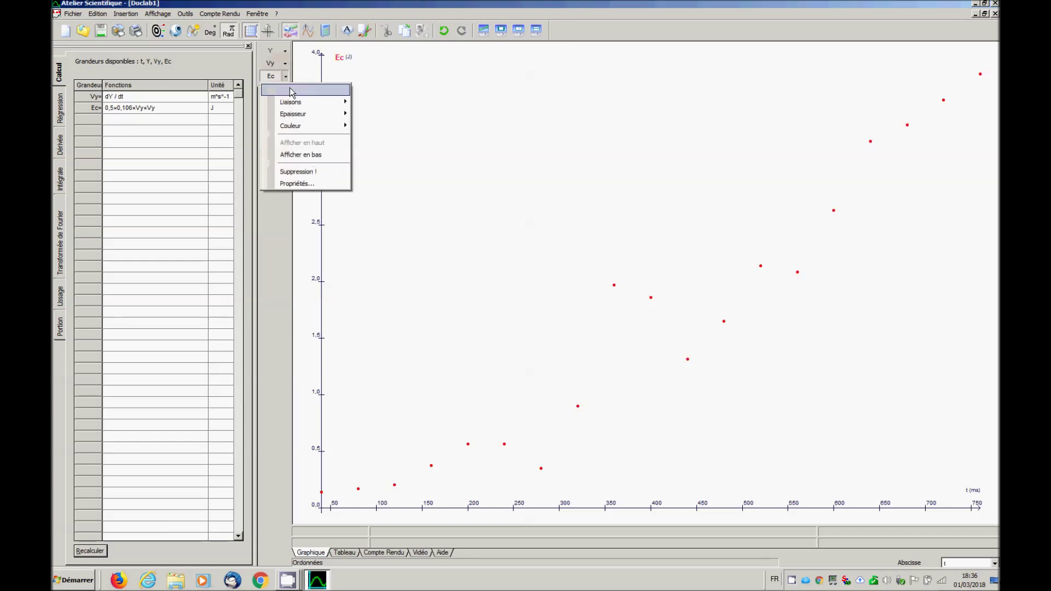
mouse_move(301, 116)
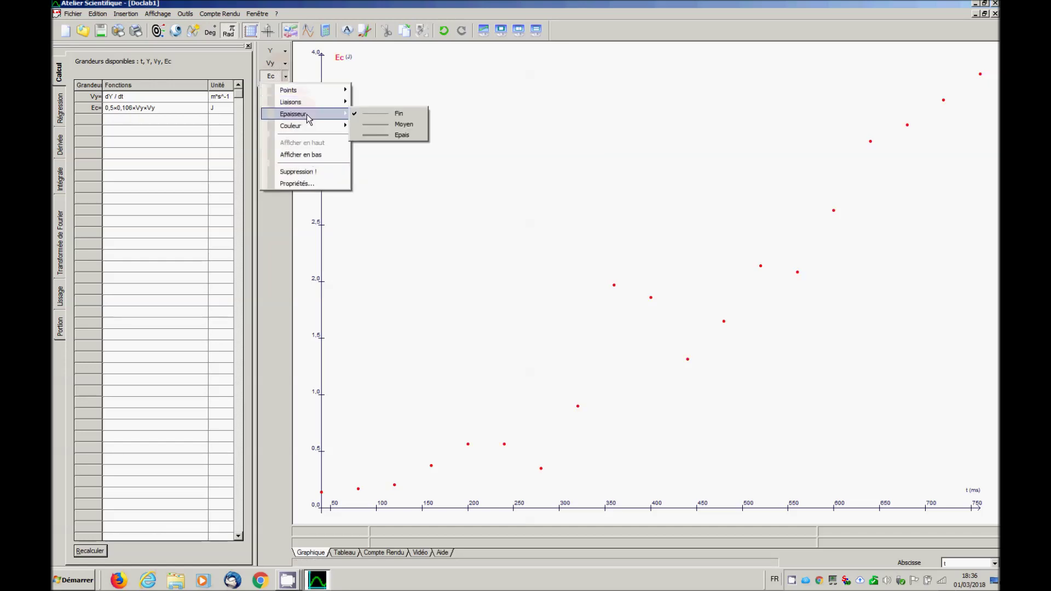
left_click(385, 134)
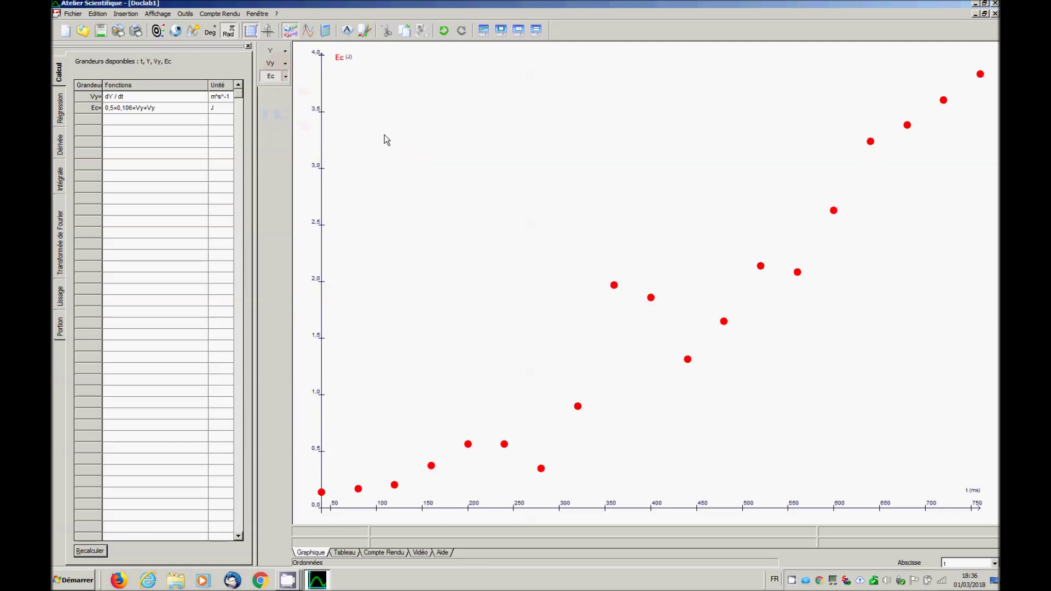
Step: Connect the points of the Ec curve with straight line segments
left_click(285, 77)
mouse_move(296, 102)
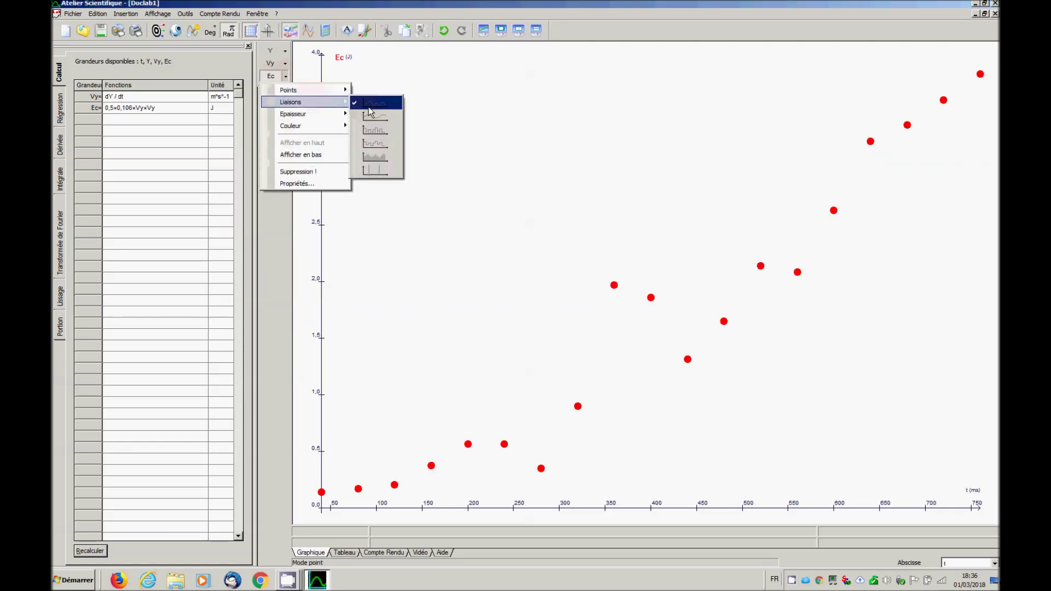
left_click(372, 116)
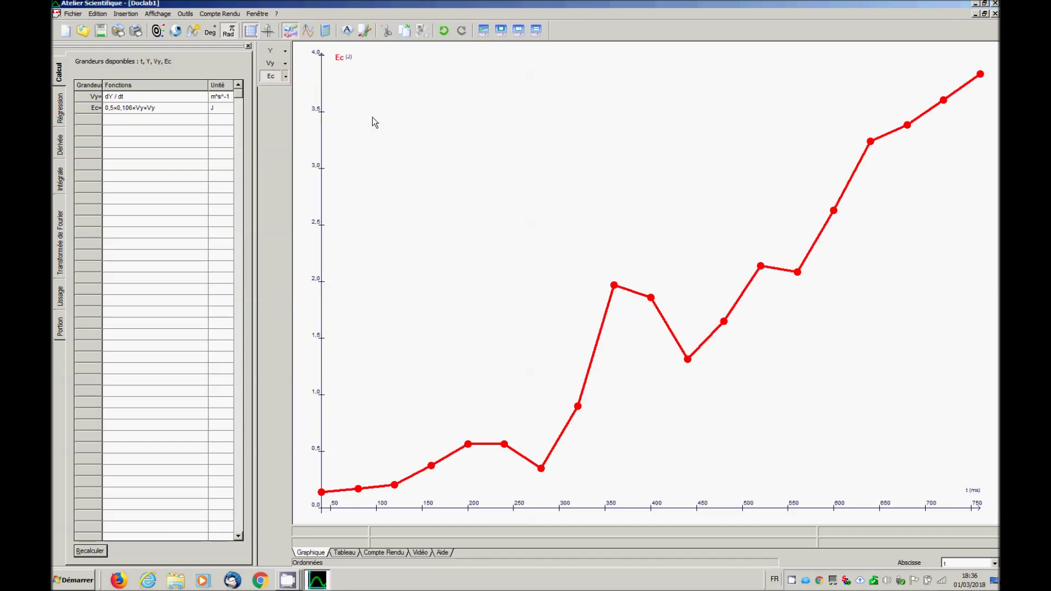
Step: Open the list of graph tools and display options for the Ec plot
right_click(373, 117)
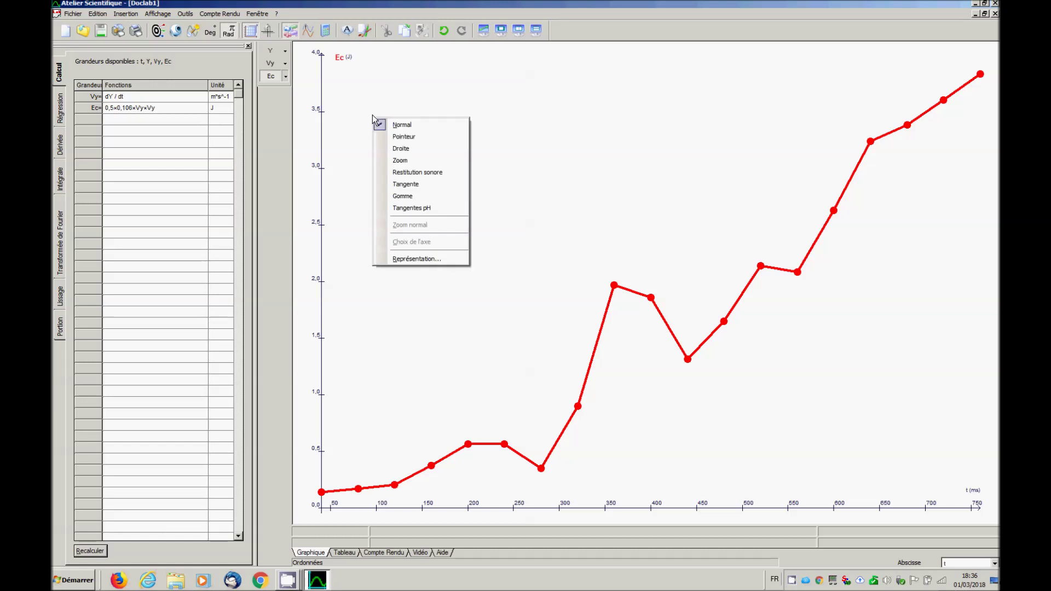